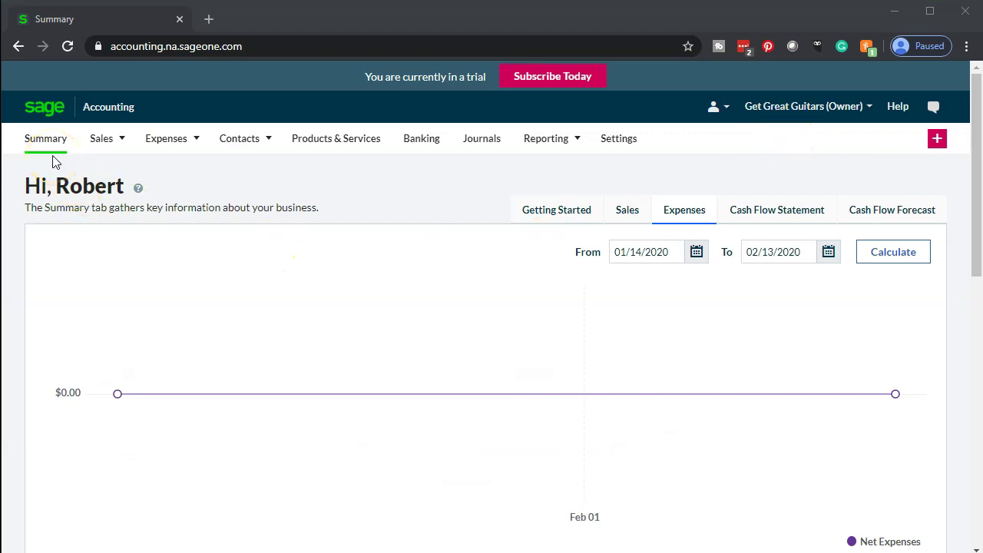
Open the Balance Sheet Report and duplicate its browser tab.
{"action": "left_click", "coordinate": [575, 144]}
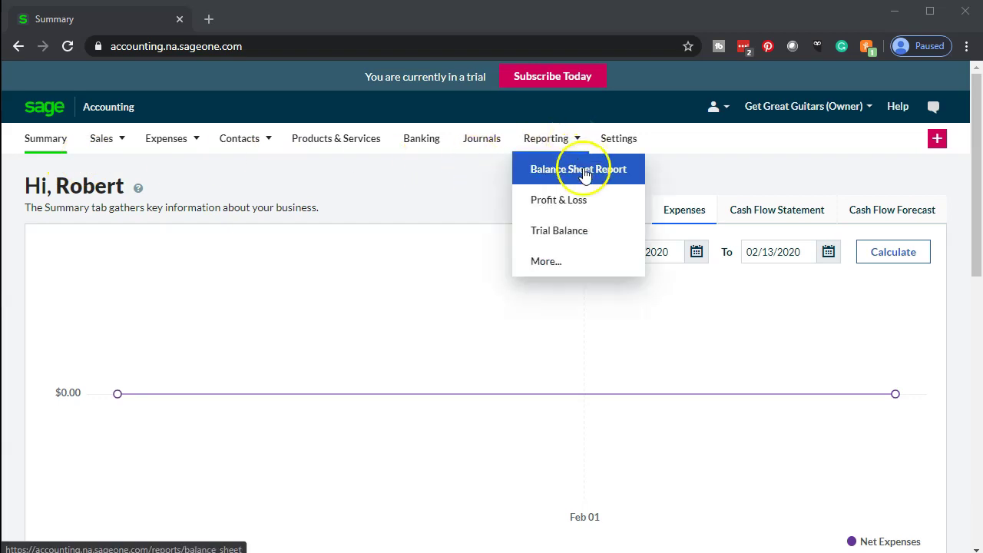
{"action": "left_click", "coordinate": [588, 177]}
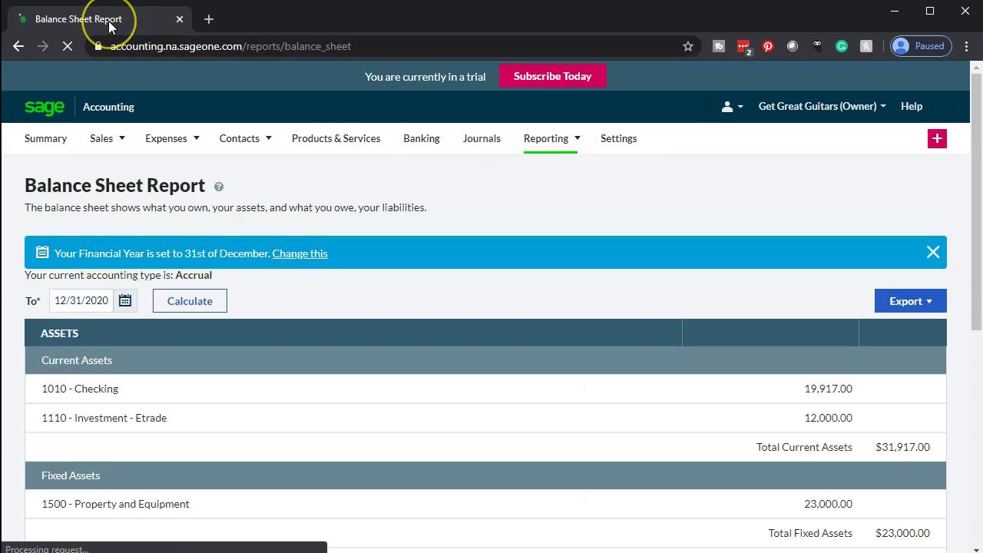
{"action": "right_click", "coordinate": [110, 23]}
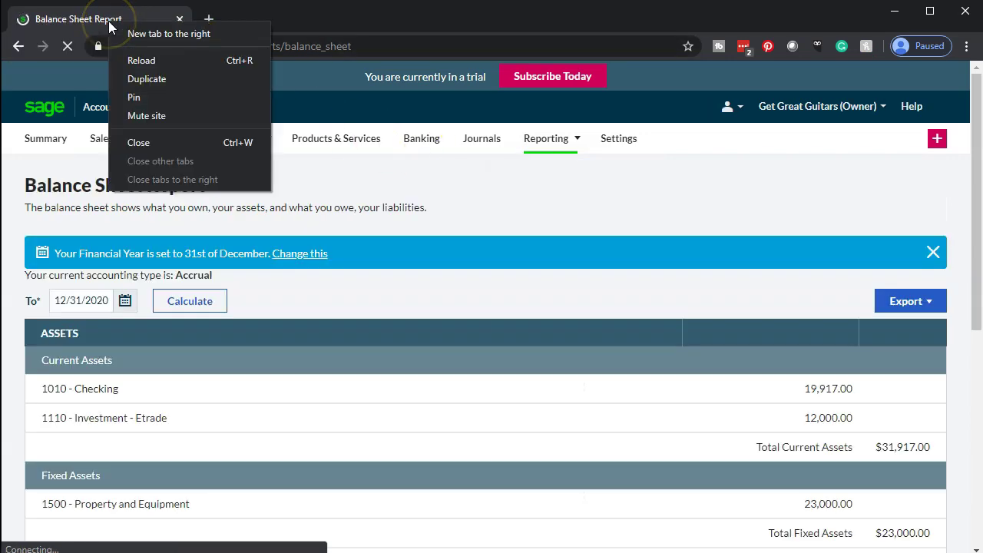
{"action": "left_click", "coordinate": [136, 80]}
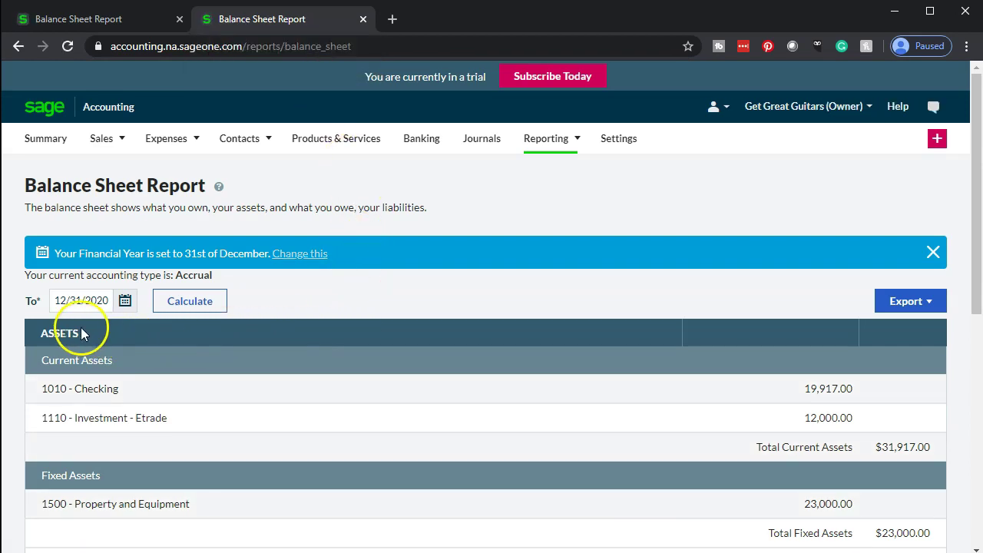
Open the imported transactions of the Checking account from Banking in the original browser tab.
{"action": "left_click", "coordinate": [124, 17]}
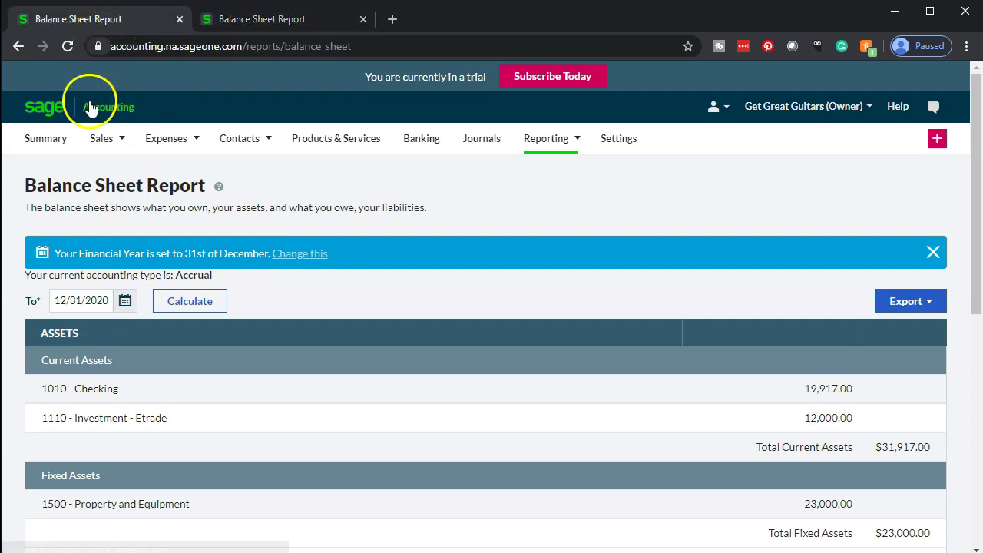
{"action": "left_click", "coordinate": [410, 134]}
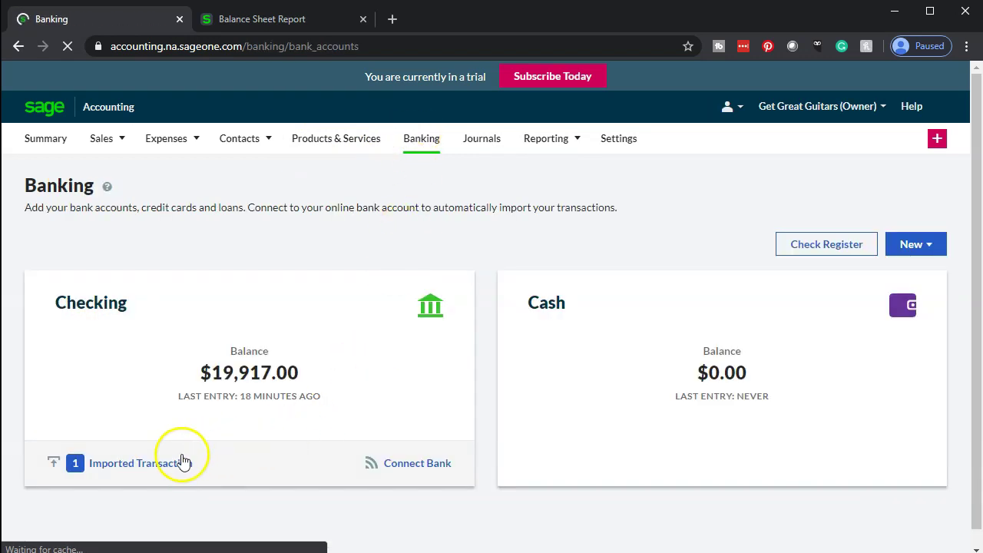
{"action": "left_click", "coordinate": [118, 474]}
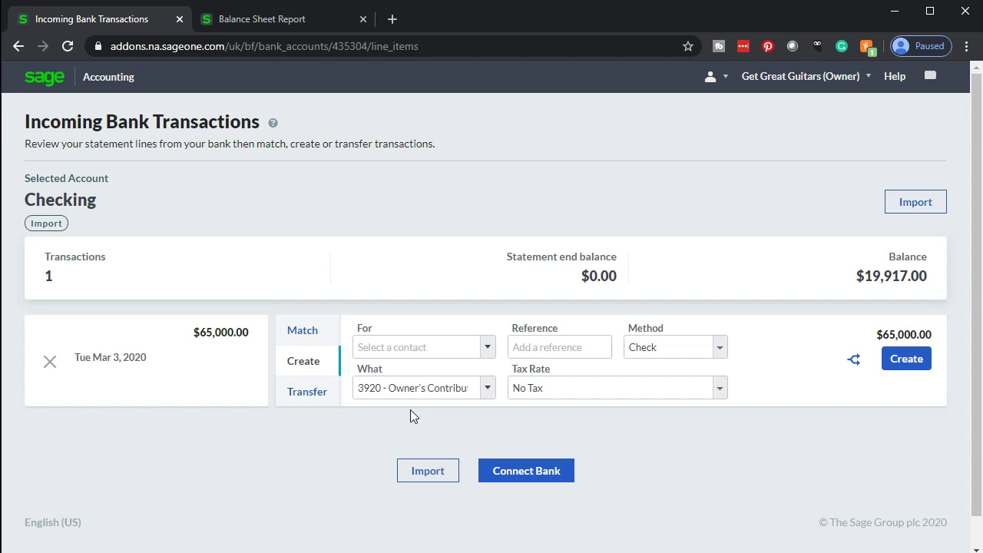
Look through the ledger accounts available for the imported $65,000.00 transaction dated Mar 3, 2020.
{"action": "left_click", "coordinate": [486, 390]}
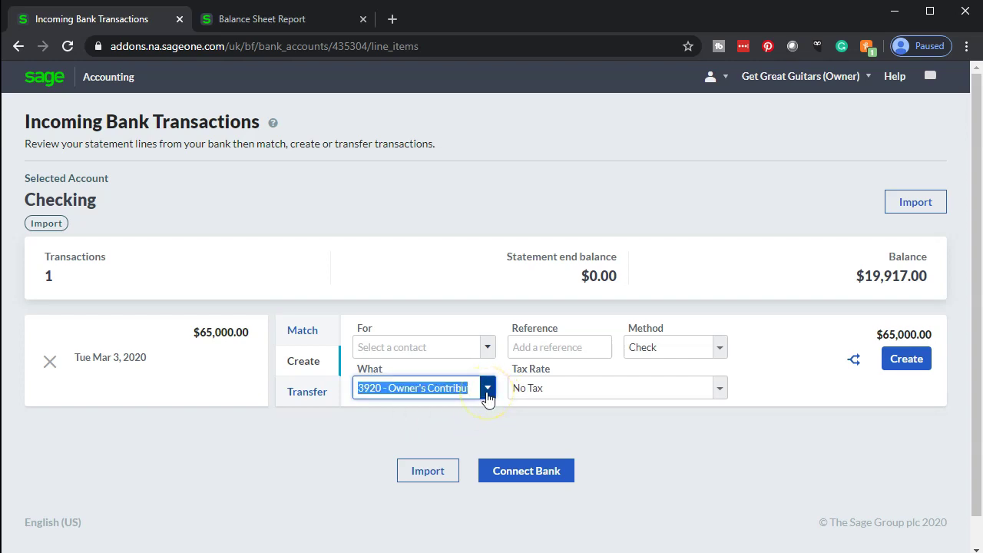
{"action": "scroll", "coordinate": [470, 457], "scroll_direction": "down", "scroll_amount": 3}
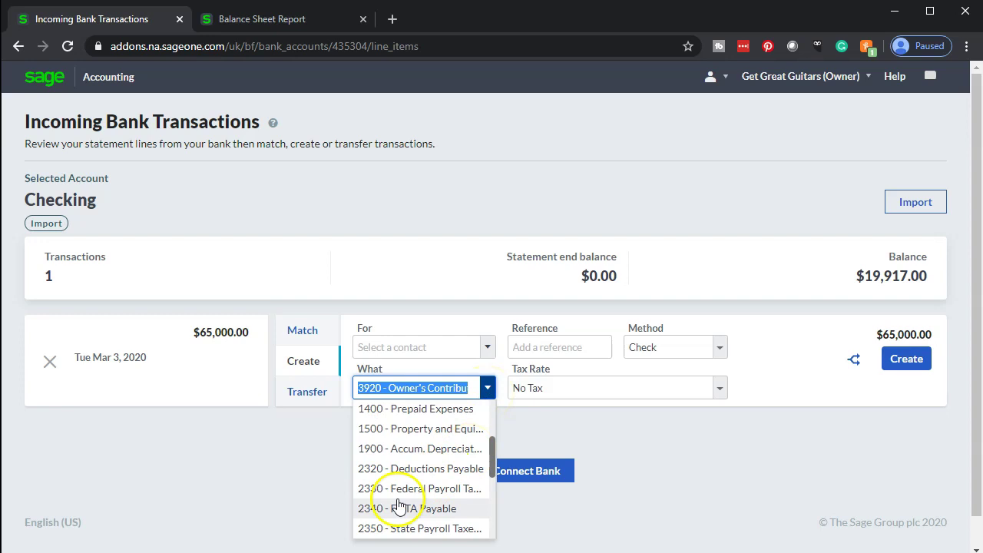
{"action": "left_click", "coordinate": [285, 377]}
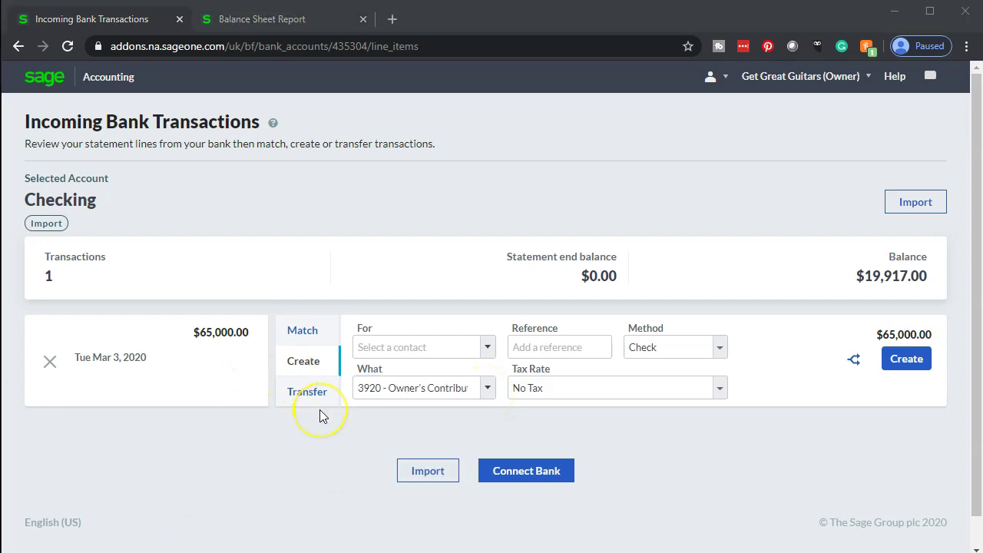
{"action": "left_click", "coordinate": [301, 393]}
{"action": "left_click", "coordinate": [204, 204]}
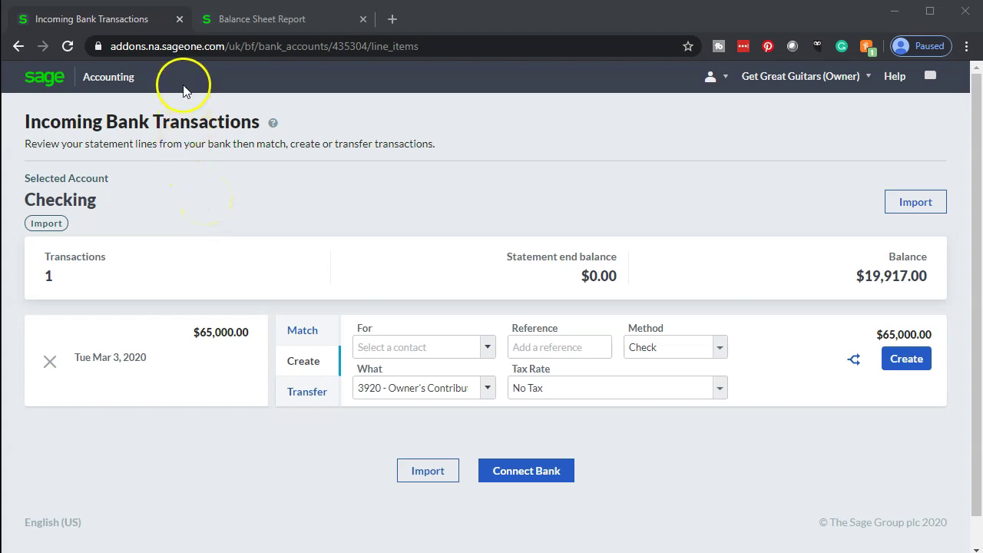
Duplicate the Incoming Bank Transactions tab and open the Chart of Accounts from the settings in the copy.
{"action": "right_click", "coordinate": [134, 27]}
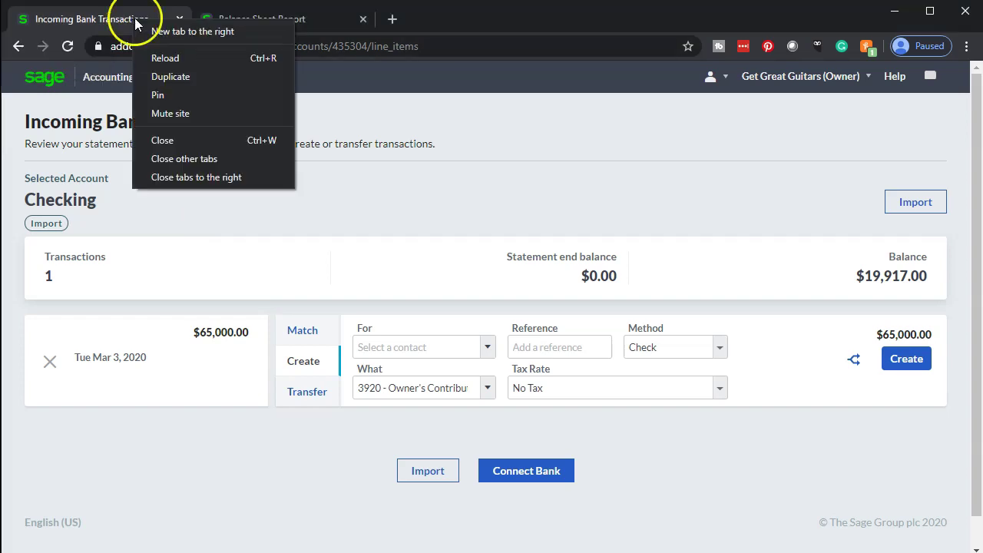
{"action": "left_click", "coordinate": [157, 76]}
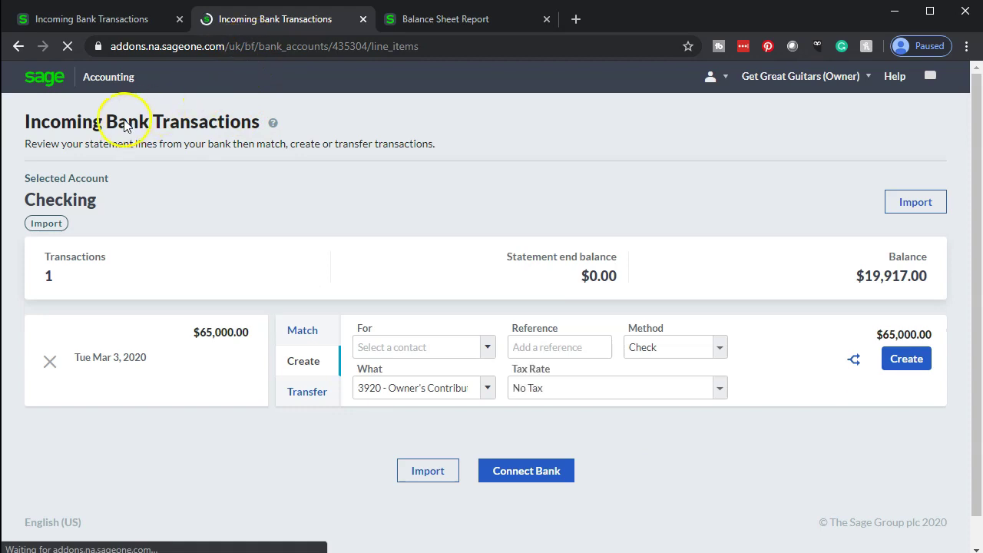
{"action": "left_click", "coordinate": [110, 80]}
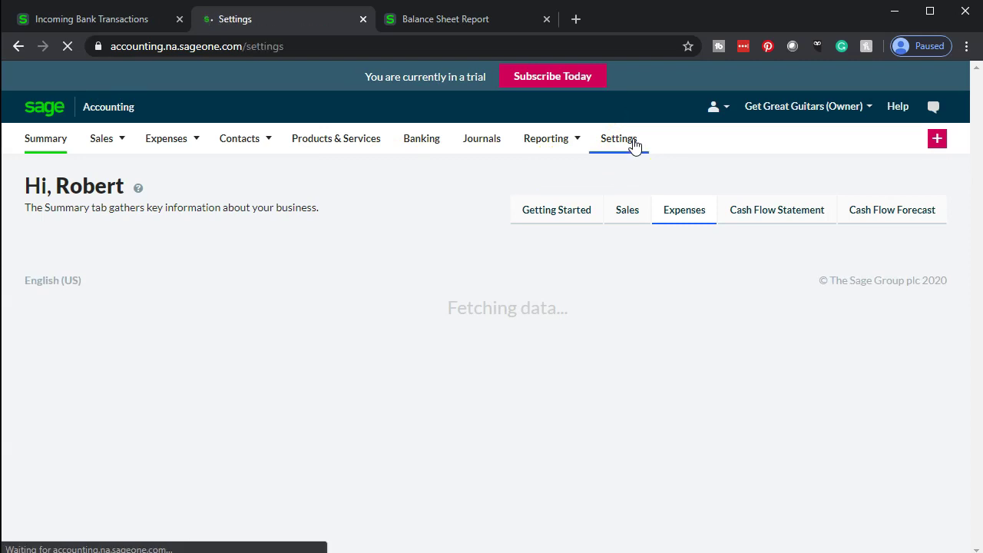
{"action": "scroll", "coordinate": [128, 386], "scroll_direction": "down", "scroll_amount": 1}
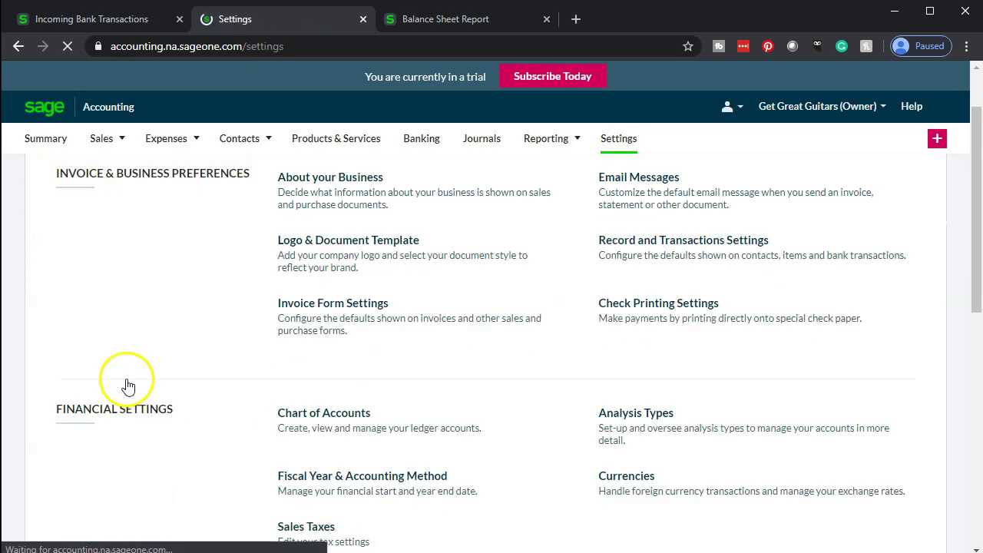
{"action": "scroll", "coordinate": [127, 385], "scroll_direction": "down", "scroll_amount": 1}
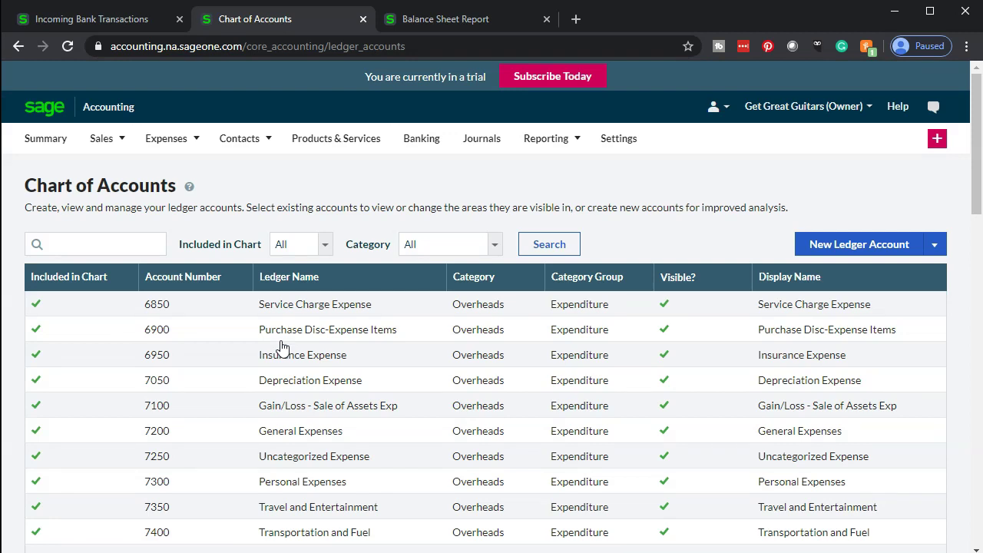
Examine the ledger accounts in the Chart of Accounts, especially the current and future liability accounts.
{"action": "left_click", "coordinate": [384, 351]}
{"action": "scroll", "coordinate": [407, 350], "scroll_direction": "down", "scroll_amount": 3}
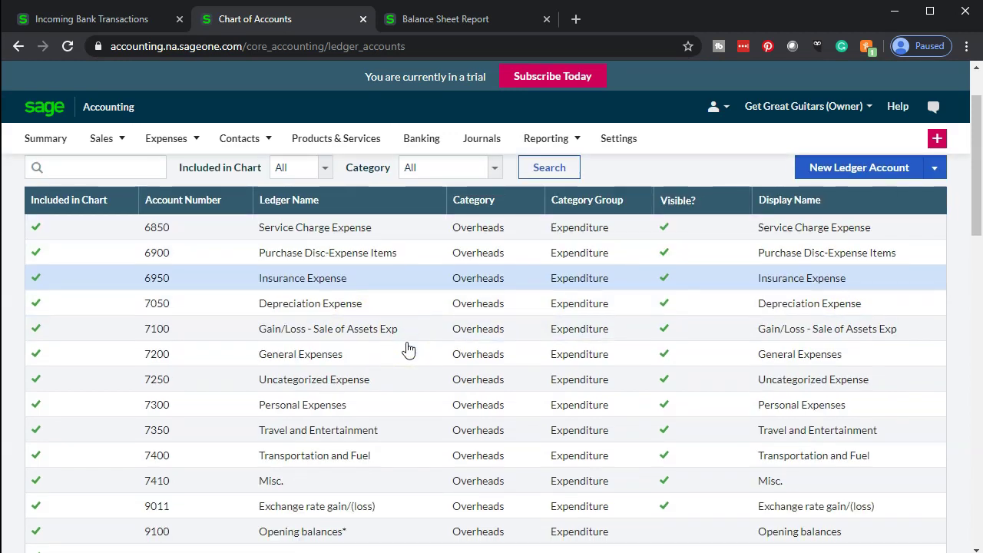
{"action": "scroll", "coordinate": [408, 350], "scroll_direction": "down", "scroll_amount": 5}
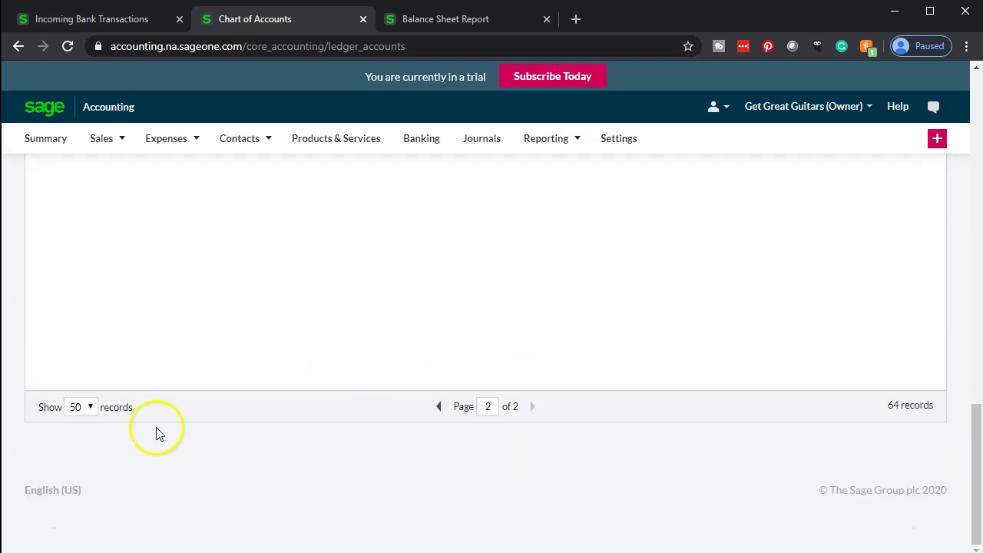
{"action": "left_click", "coordinate": [80, 407]}
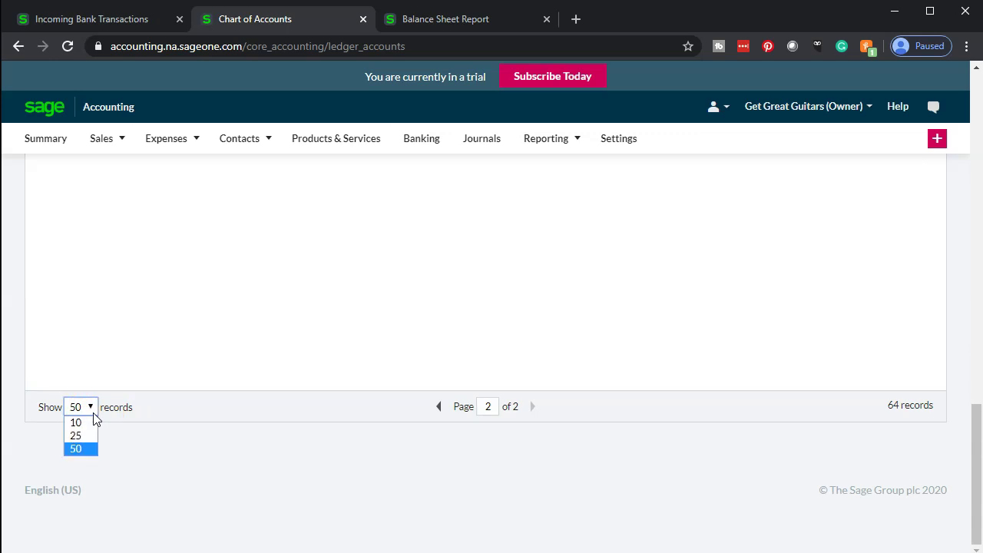
{"action": "left_click", "coordinate": [93, 413]}
{"action": "scroll", "coordinate": [180, 438], "scroll_direction": "up", "scroll_amount": 5}
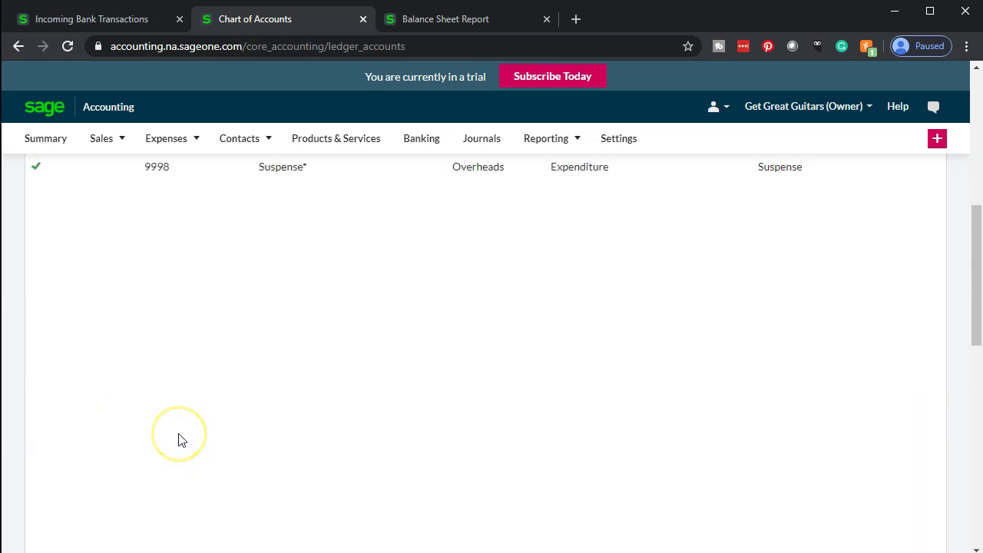
{"action": "scroll", "coordinate": [178, 440], "scroll_direction": "up", "scroll_amount": 3}
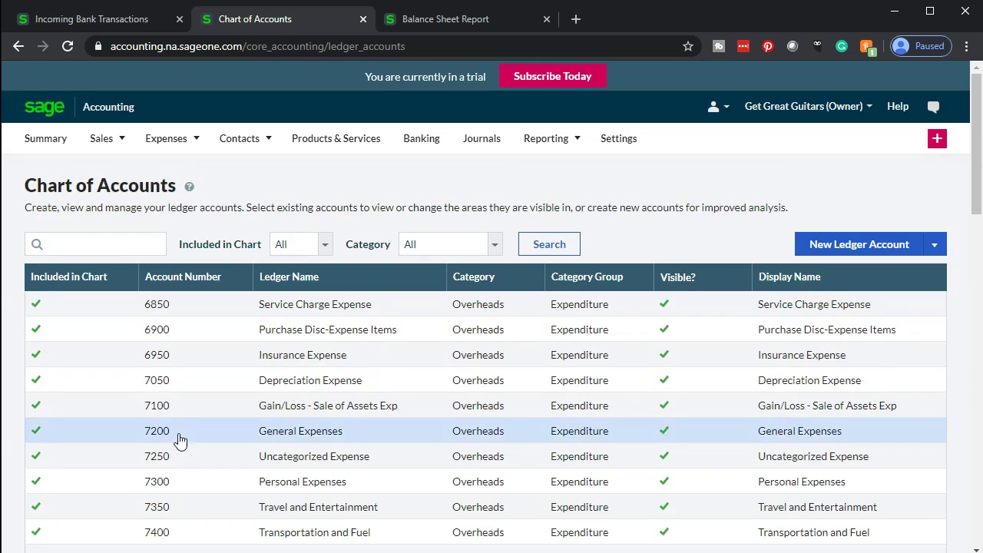
{"action": "scroll", "coordinate": [180, 441], "scroll_direction": "down", "scroll_amount": 2}
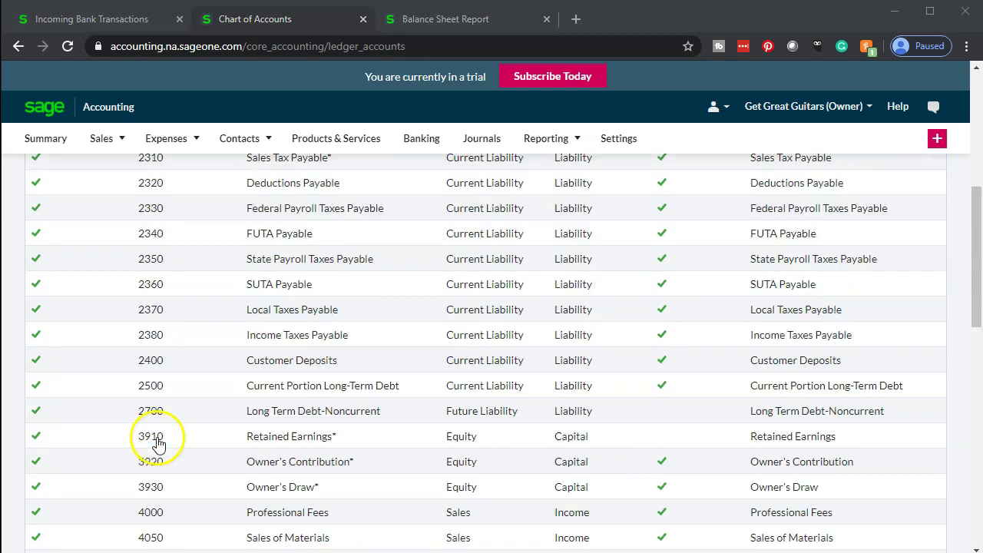
{"action": "scroll", "coordinate": [157, 444], "scroll_direction": "up", "scroll_amount": 4}
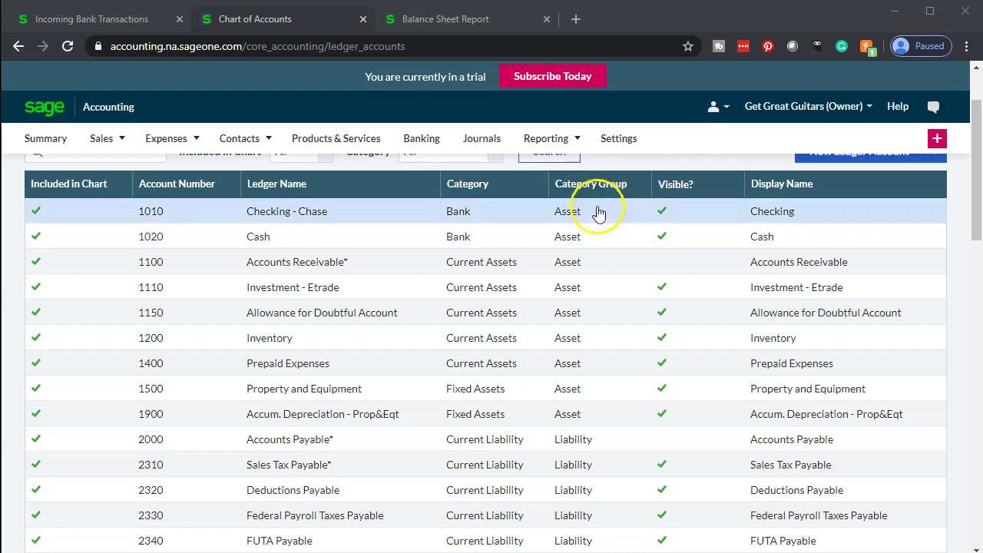
{"action": "scroll", "coordinate": [592, 237], "scroll_direction": "down", "scroll_amount": 1}
{"action": "scroll", "coordinate": [607, 369], "scroll_direction": "down", "scroll_amount": 1}
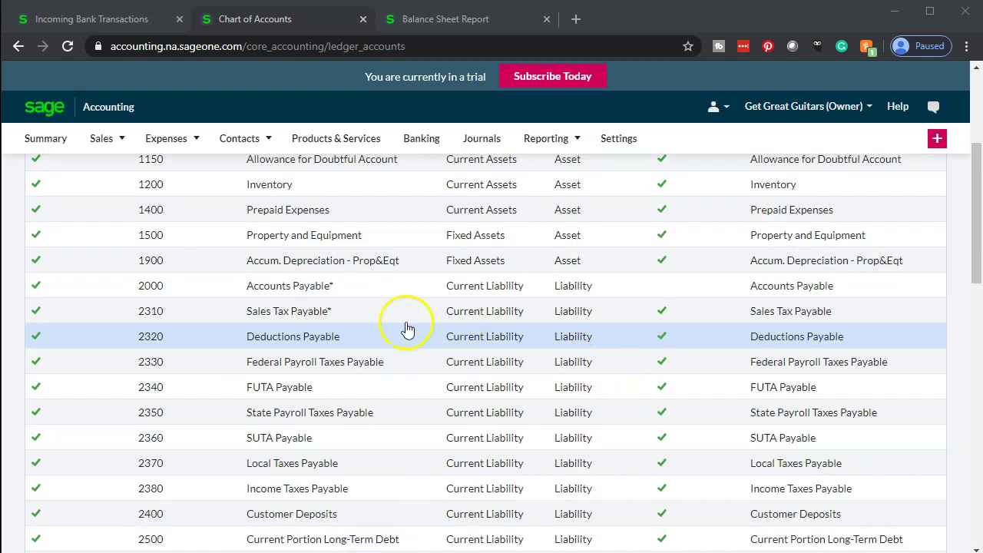
{"action": "scroll", "coordinate": [223, 476], "scroll_direction": "down", "scroll_amount": 1}
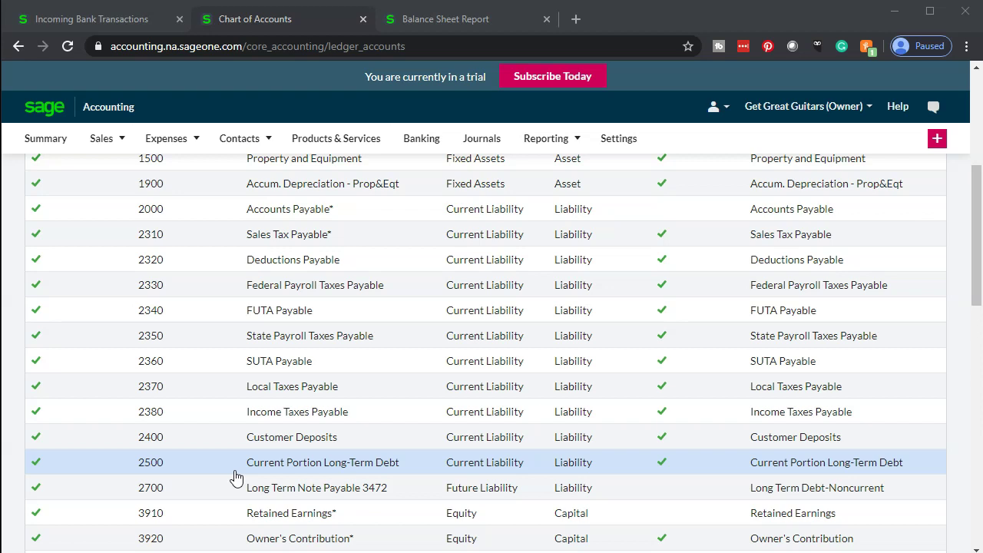
Open the Current Portion Long-Term Debt ledger account for editing.
{"action": "left_click", "coordinate": [235, 484]}
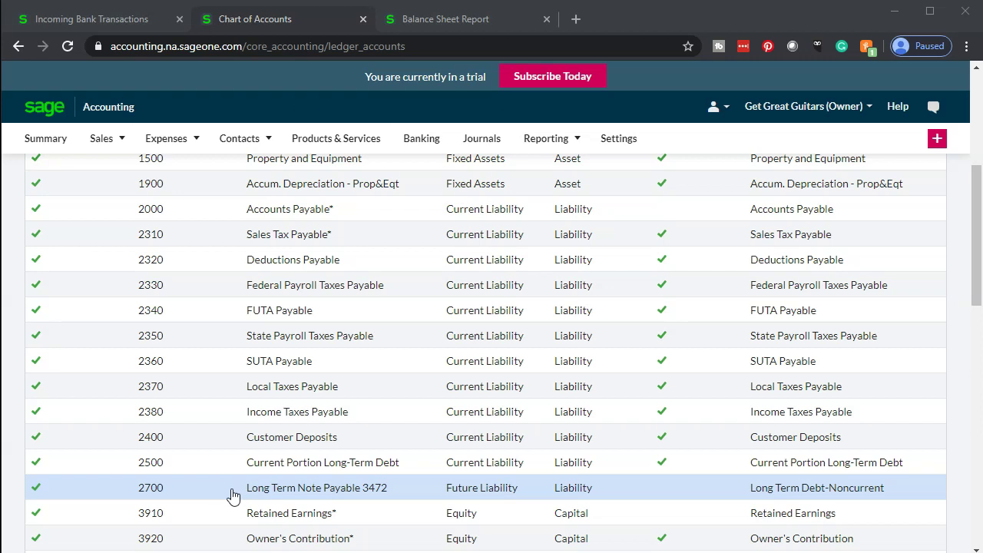
{"action": "left_click", "coordinate": [230, 463]}
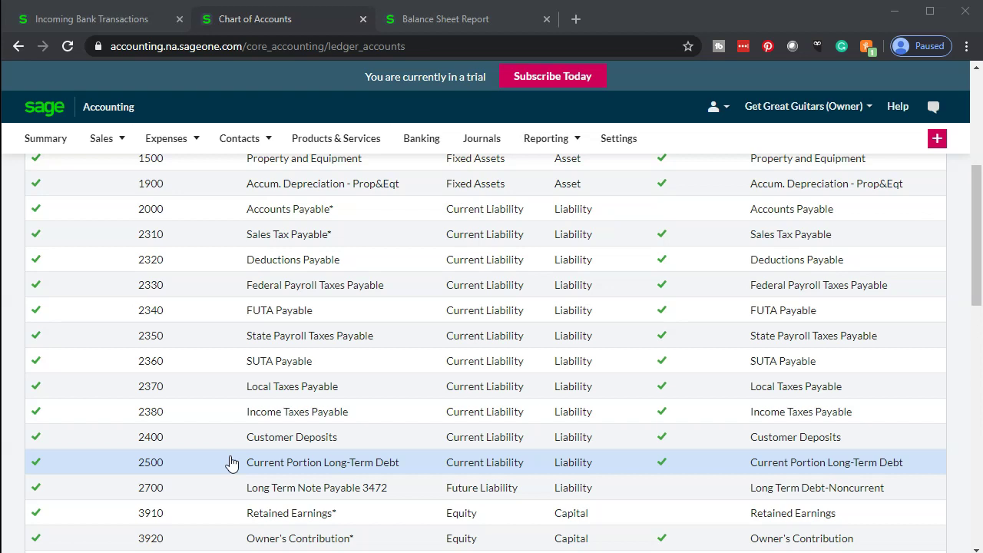
{"action": "left_click", "coordinate": [325, 475]}
{"action": "left_click", "coordinate": [324, 470]}
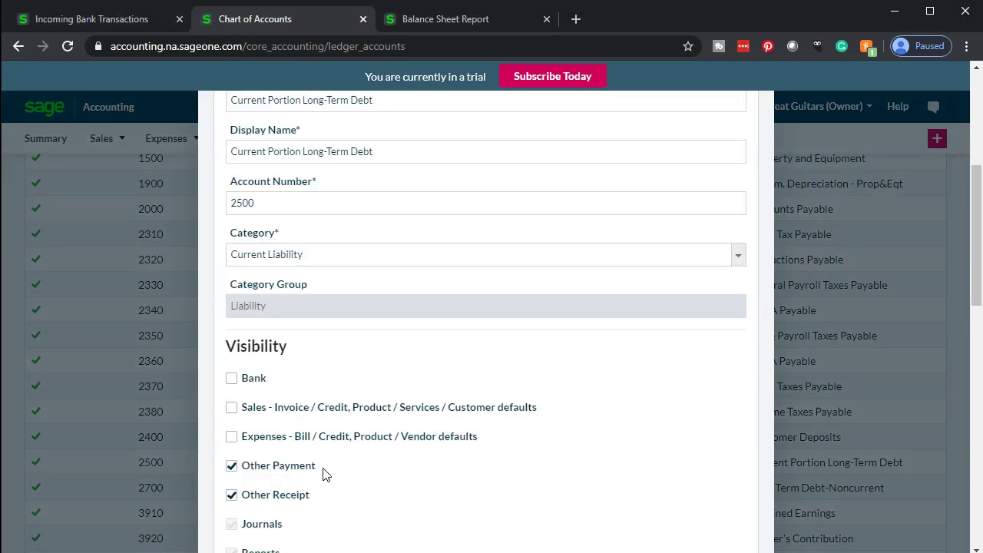
{"action": "scroll", "coordinate": [324, 472], "scroll_direction": "up", "scroll_amount": 2}
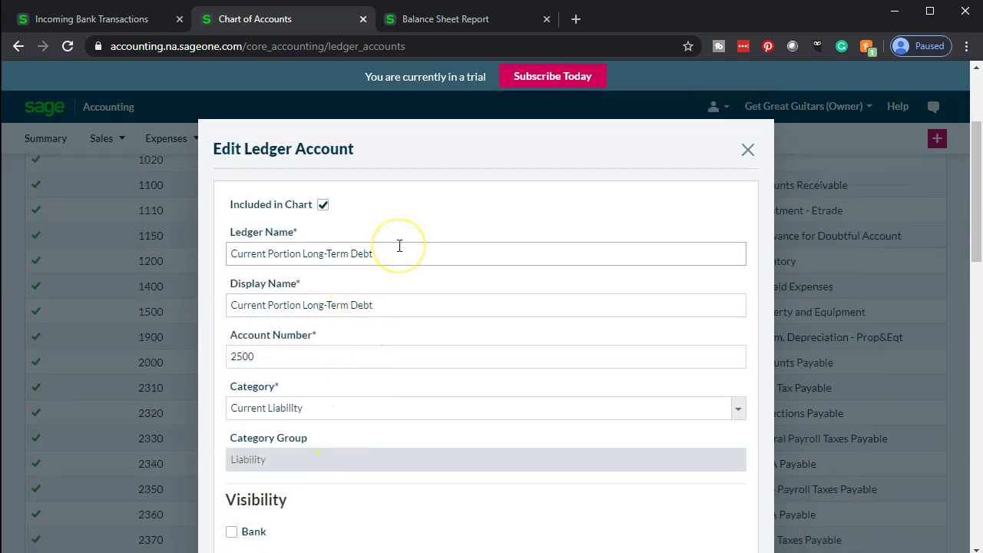
Change the account's ledger name to "Note Payable 3451".
{"action": "left_click", "coordinate": [388, 253]}
{"action": "scroll", "coordinate": [388, 176], "scroll_direction": "down", "scroll_amount": 1}
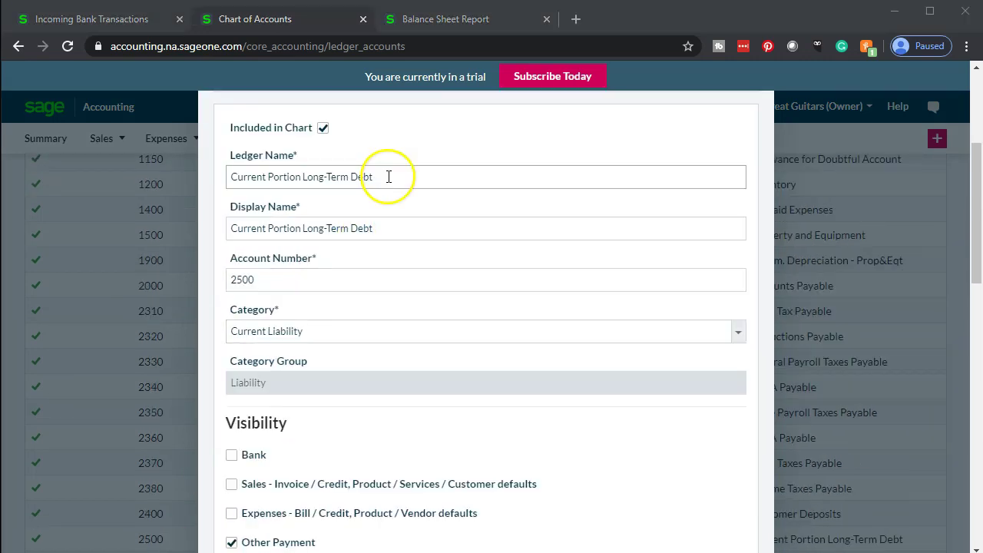
{"action": "left_click_drag", "start_coordinate": [389, 177], "coordinate": [204, 164]}
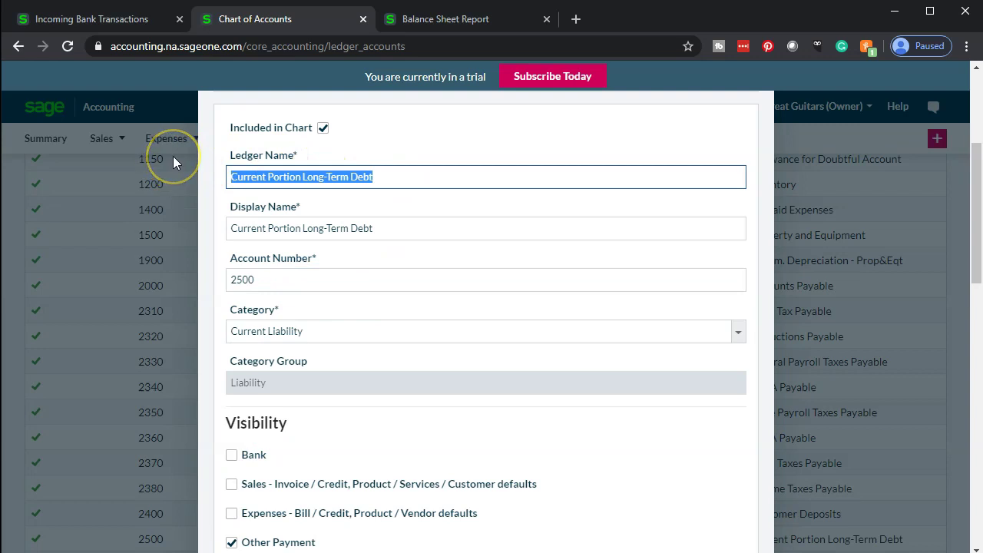
{"action": "type", "text": "Note payab"}
{"action": "key", "text": "BackSpace"}
{"action": "key", "text": "BackSpace"}
{"action": "key", "text": "BackSpace"}
{"action": "key", "text": "BackSpace"}
{"action": "key", "text": "BackSpace"}
{"action": "type", "text": "Payable"}
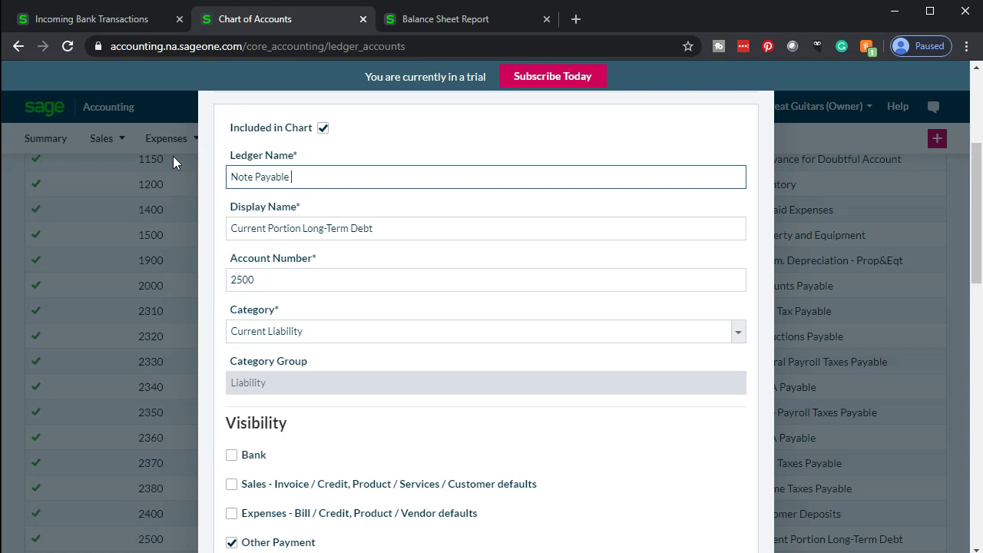
{"action": "type", "text": " 3451"}
Copy the ledger name "Note Payable 3451" into the account's display name.
{"action": "key", "text": "ctrl+shift+Left"}
{"action": "key", "text": "ctrl+shift+Left"}
{"action": "key", "text": "ctrl+shift+Left"}
{"action": "key", "text": "ctrl+c"}
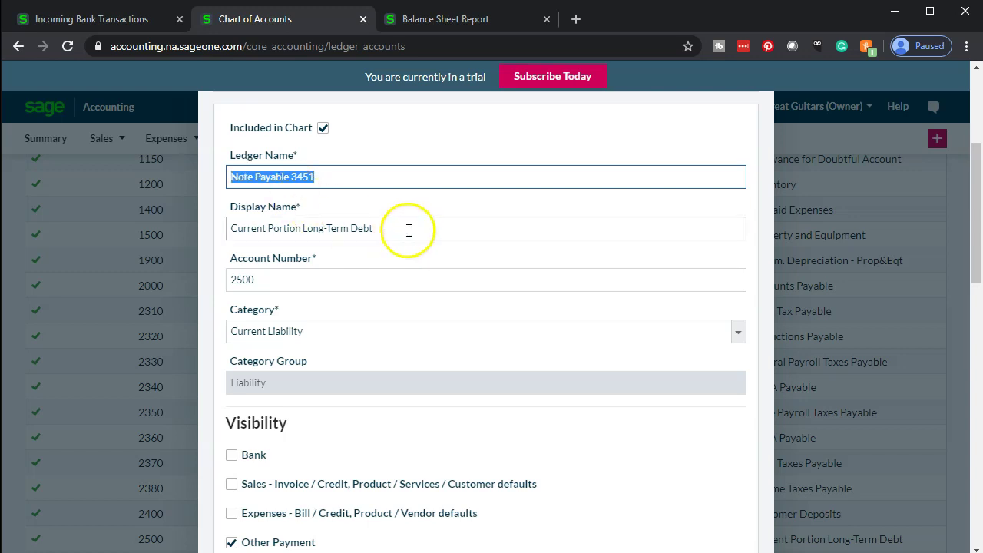
{"action": "left_click_drag", "start_coordinate": [404, 228], "coordinate": [185, 209]}
{"action": "key", "text": "ctrl+v"}
{"action": "left_click", "coordinate": [472, 226]}
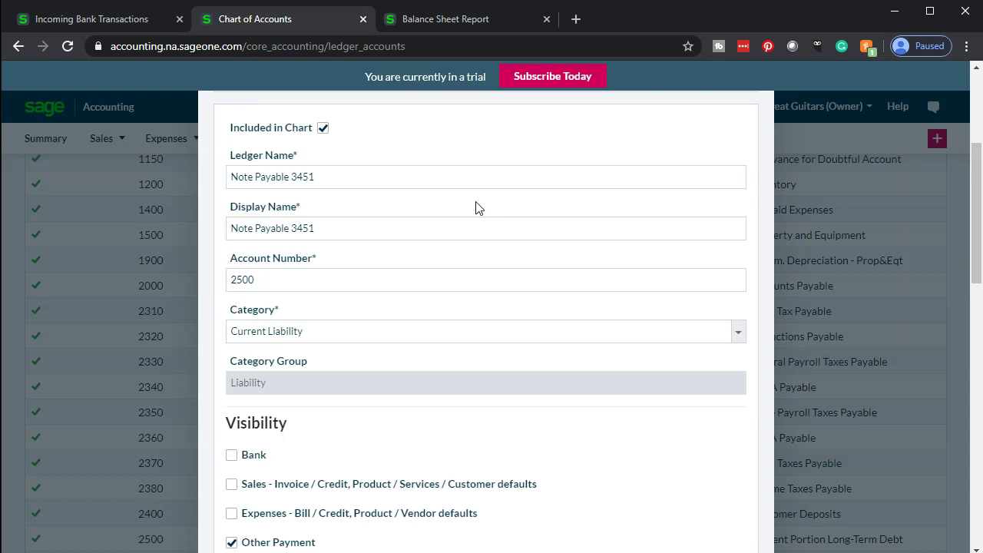
{"action": "left_click", "coordinate": [425, 209]}
{"action": "scroll", "coordinate": [295, 198], "scroll_direction": "down", "scroll_amount": 2}
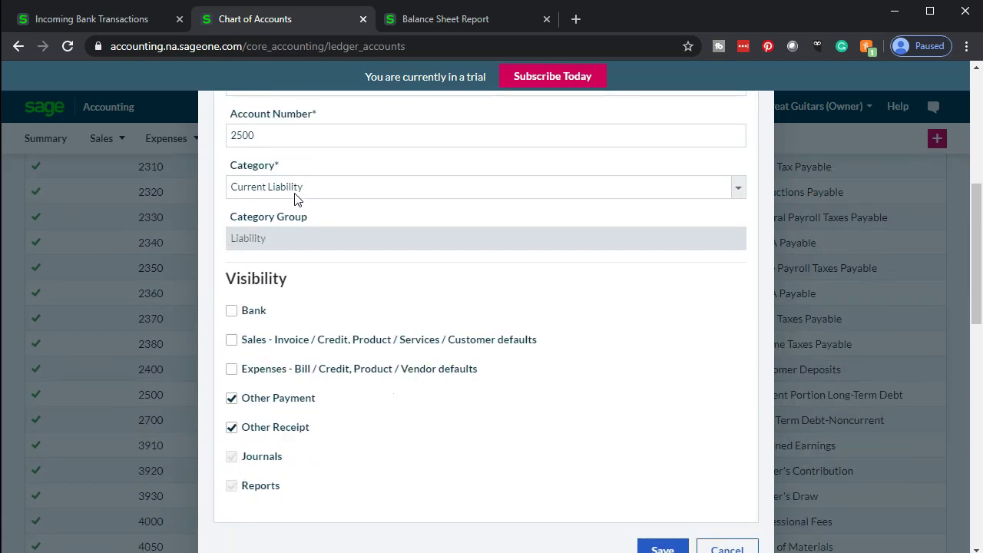
Review the edited ledger account's details and visibility options, and save the account.
{"action": "scroll", "coordinate": [294, 198], "scroll_direction": "up", "scroll_amount": 2}
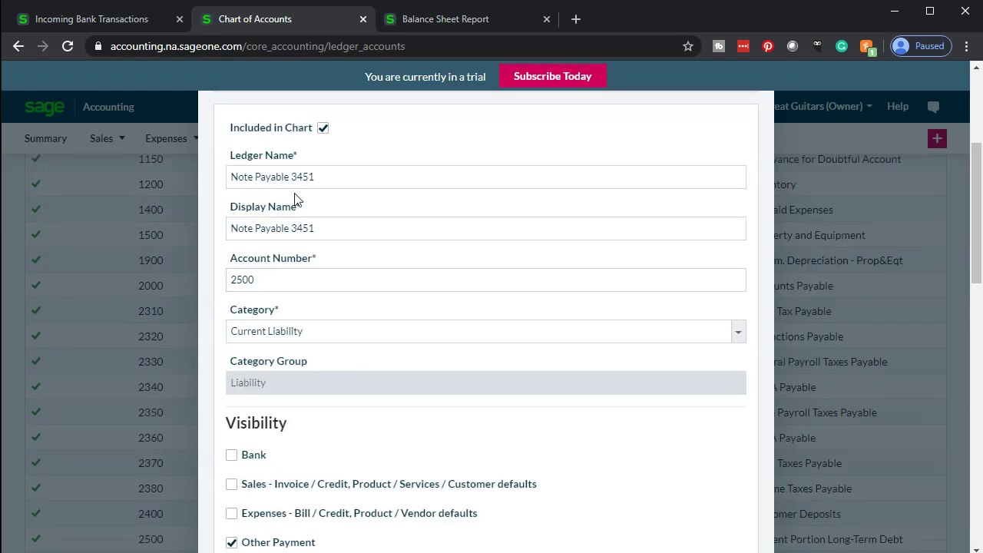
{"action": "scroll", "coordinate": [303, 218], "scroll_direction": "down", "scroll_amount": 3}
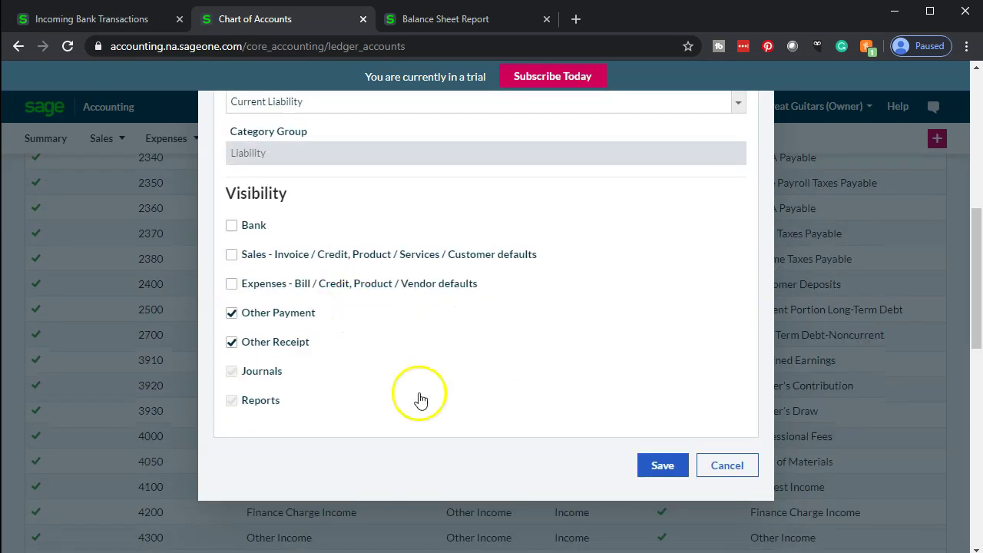
{"action": "left_click", "coordinate": [658, 469]}
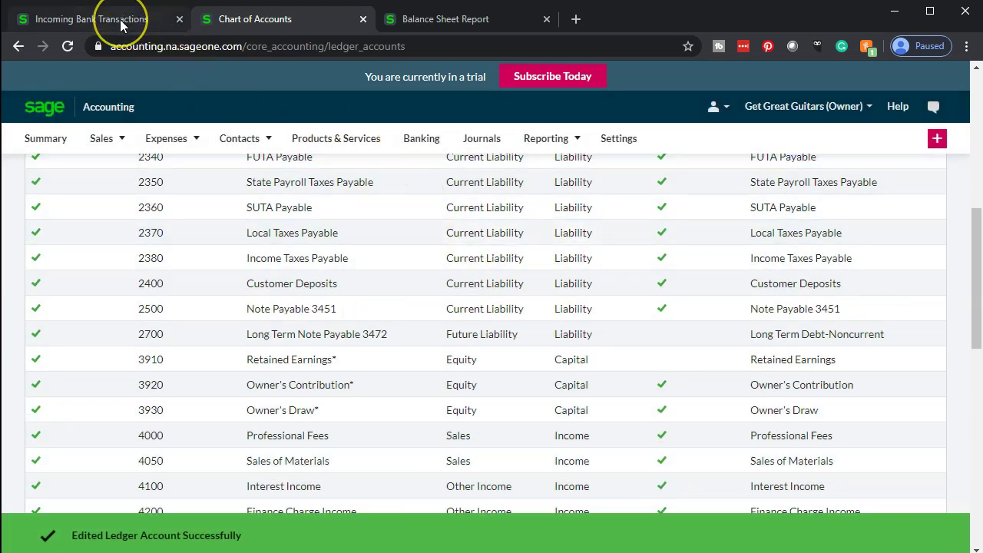
Assign the $65,000.00 incoming Checking transaction to the ledger account "2500 - Note Payable 3451".
{"action": "left_click", "coordinate": [122, 24]}
{"action": "left_click", "coordinate": [376, 354]}
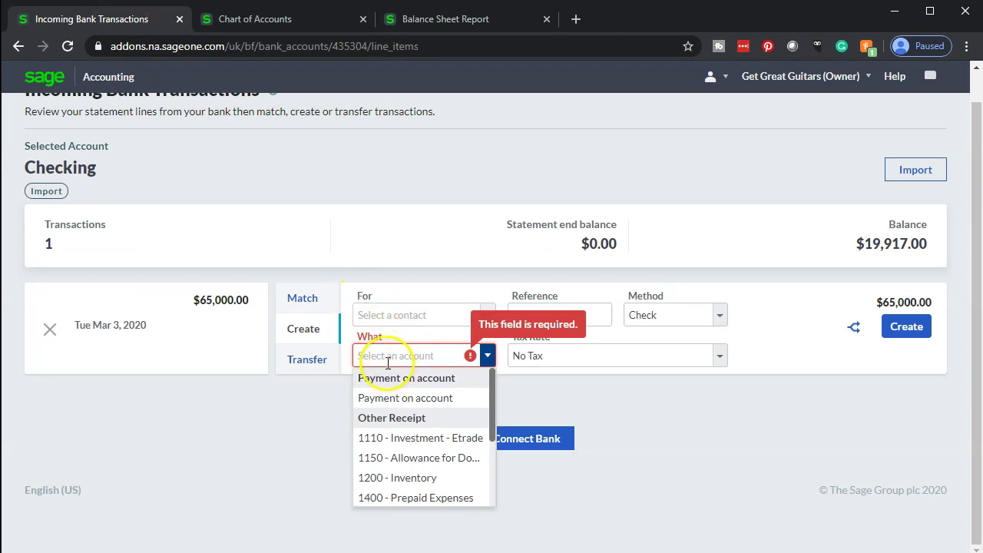
{"action": "type", "text": "2500"}
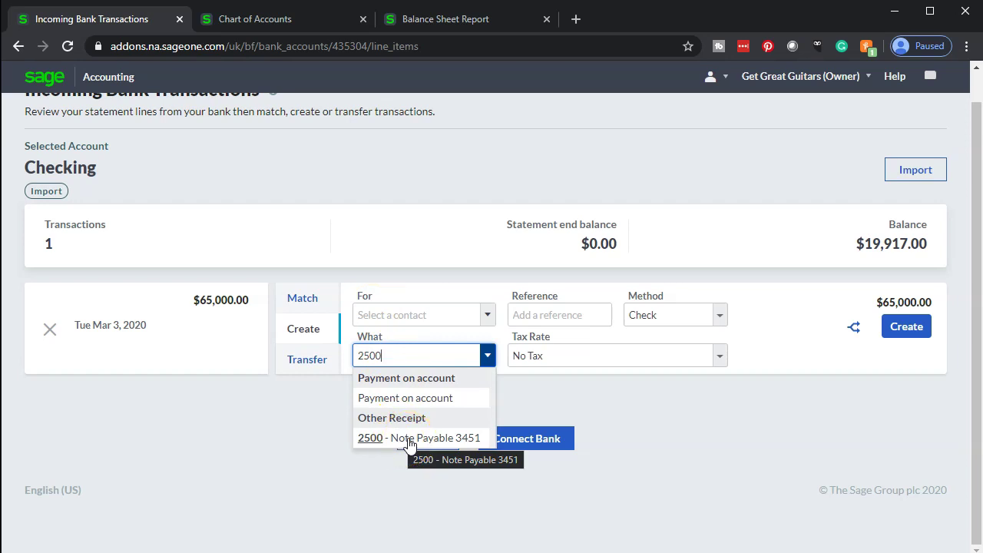
{"action": "left_click", "coordinate": [410, 444]}
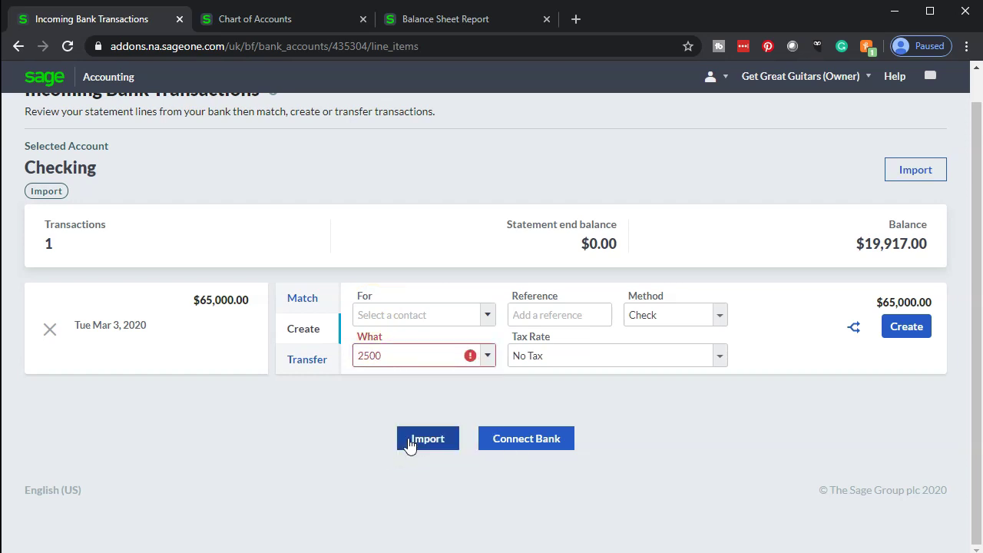
{"action": "left_click", "coordinate": [487, 358]}
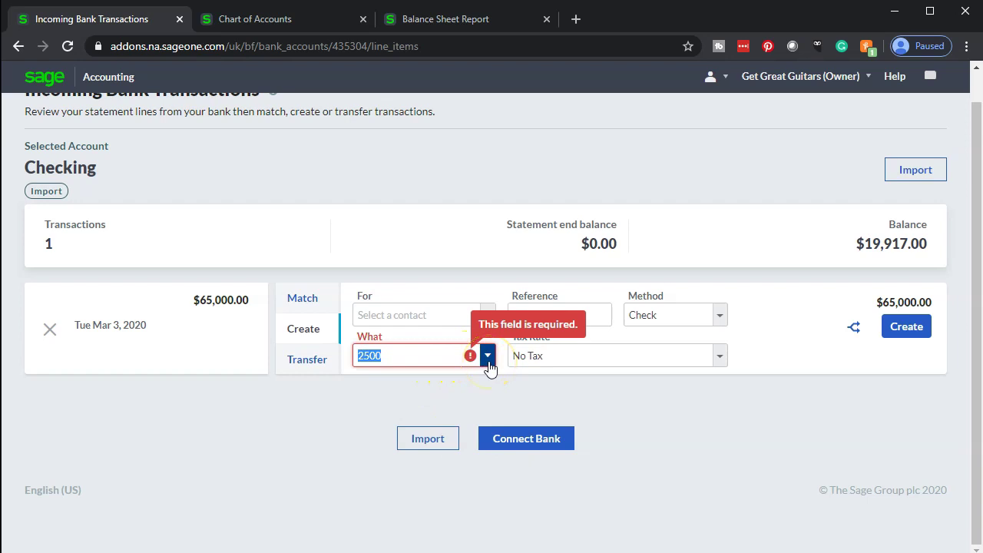
{"action": "left_click", "coordinate": [431, 435]}
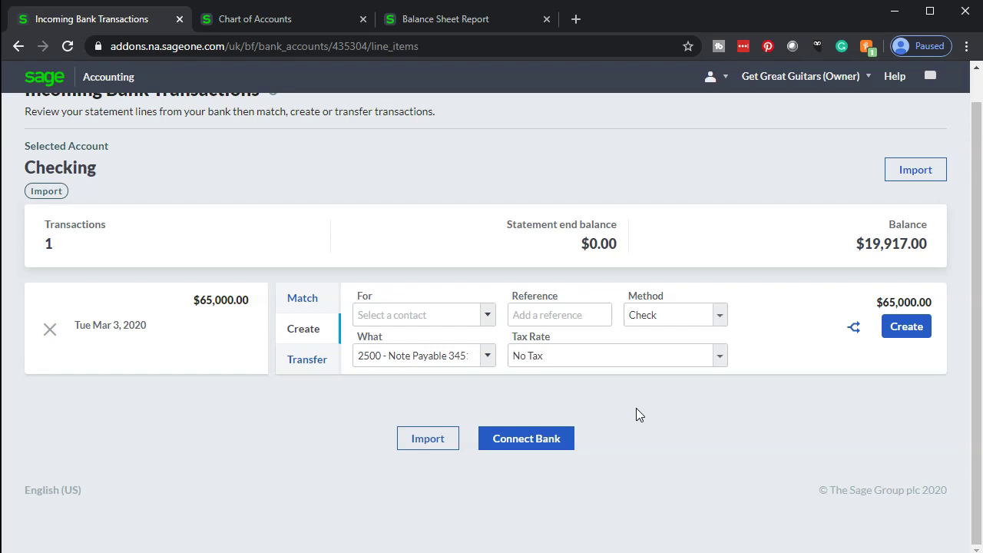
Set the $65,000.00 deposit's payment method to Electronic and create the transaction.
{"action": "left_click", "coordinate": [715, 318]}
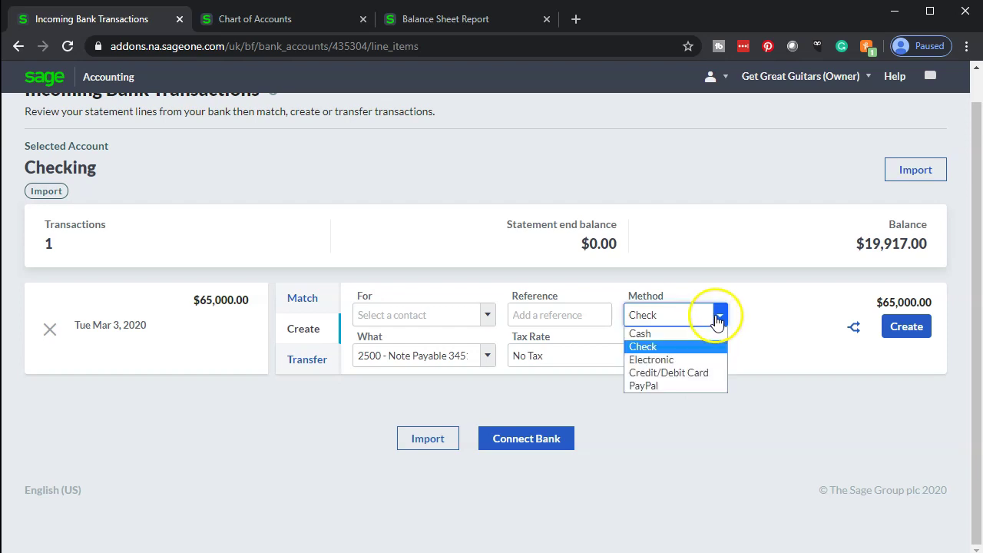
{"action": "left_click", "coordinate": [699, 358]}
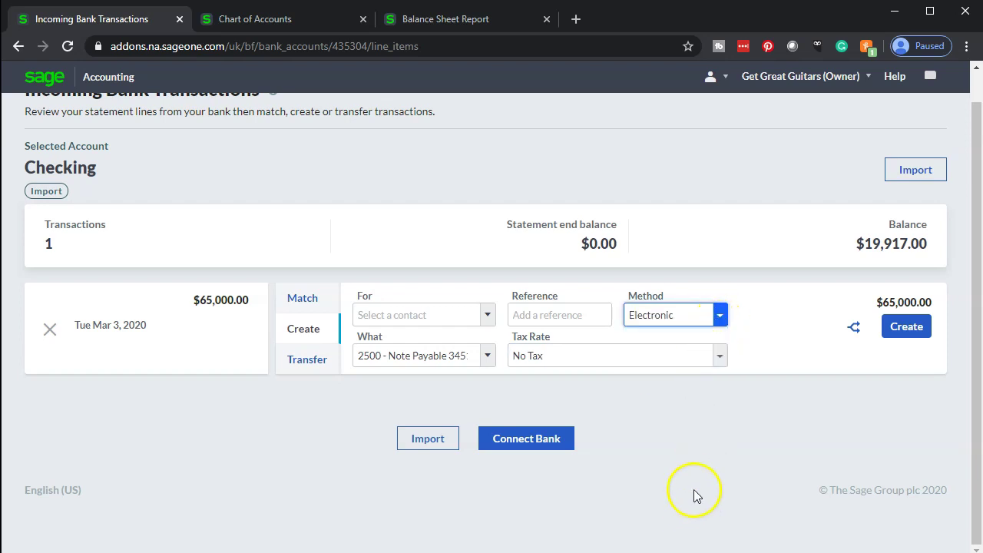
{"action": "left_click", "coordinate": [907, 329]}
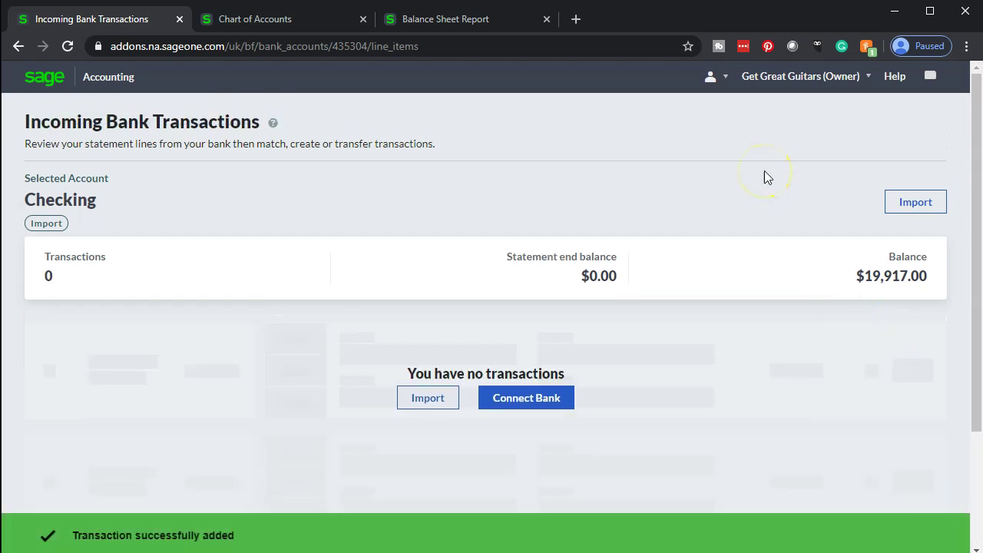
Recalculate the Balance Sheet Report as of 12/31/2020 and check the asset balances.
{"action": "left_click", "coordinate": [462, 23]}
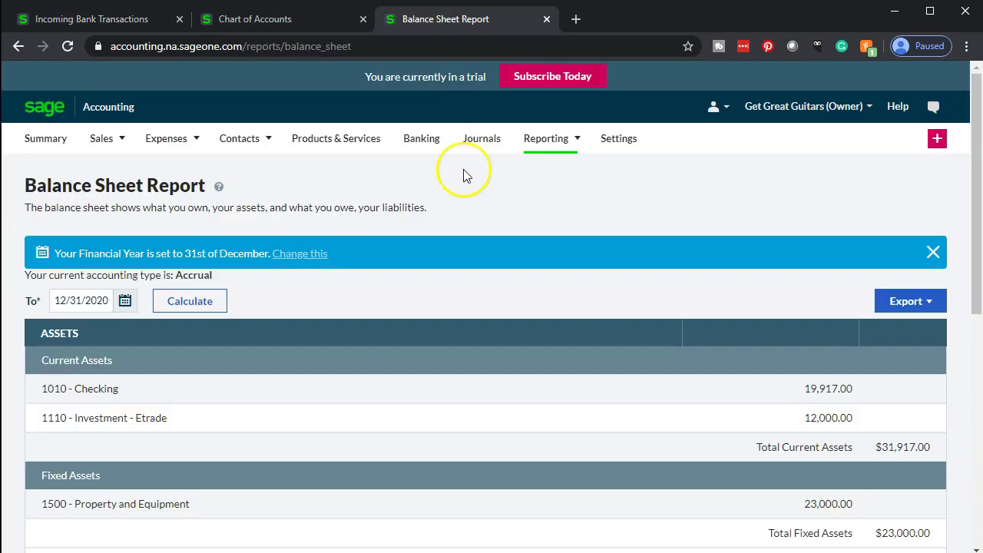
{"action": "left_click", "coordinate": [200, 301]}
{"action": "scroll", "coordinate": [333, 265], "scroll_direction": "down", "scroll_amount": 1}
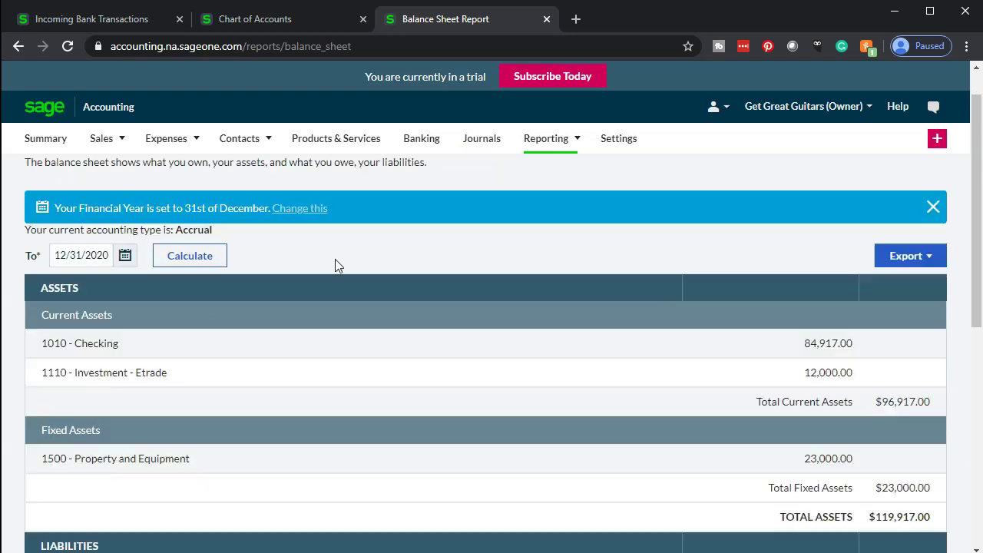
Open the Checking account's general ledger detail from the balance sheet, check the deposit entry, and return to the report.
{"action": "left_click", "coordinate": [147, 323]}
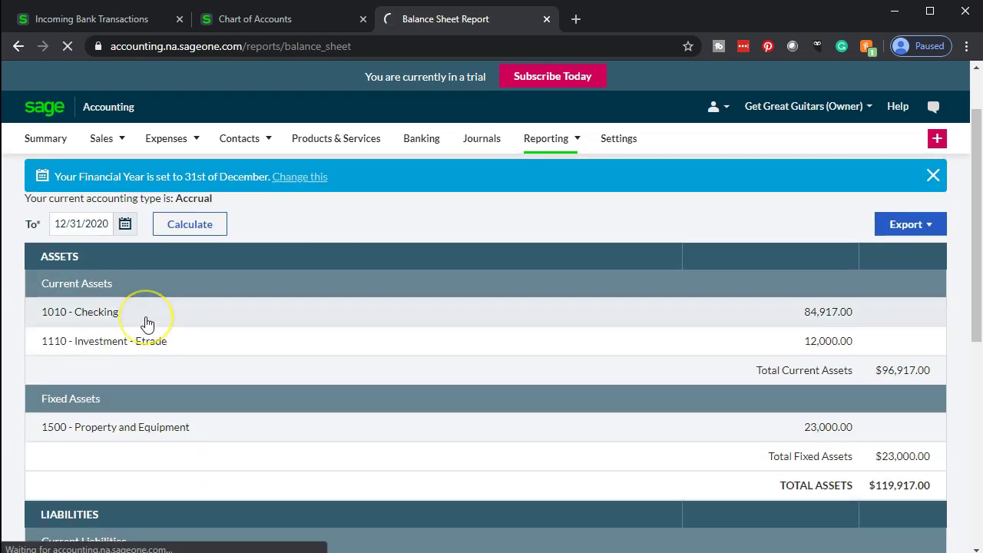
{"action": "left_click", "coordinate": [457, 315]}
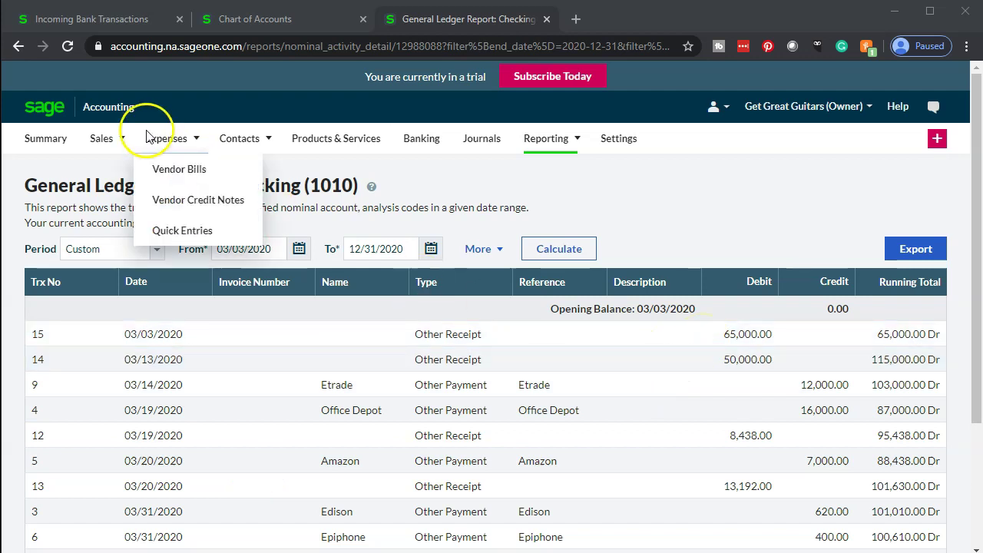
{"action": "left_click", "coordinate": [18, 46]}
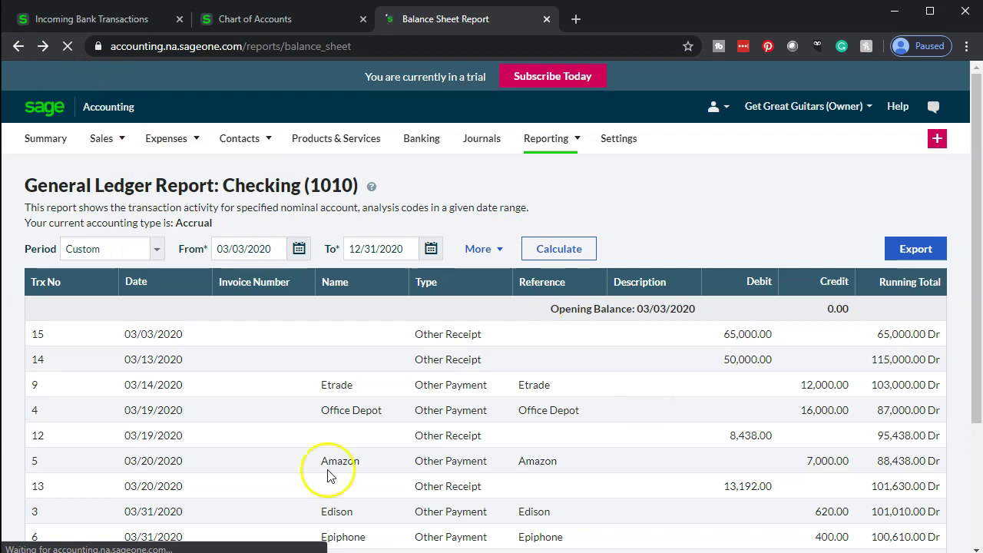
Check the Note Payable 3451 general ledger detail from the balance sheet's current liabilities, then return to review the balance sheet.
{"action": "scroll", "coordinate": [313, 377], "scroll_direction": "down", "scroll_amount": 3}
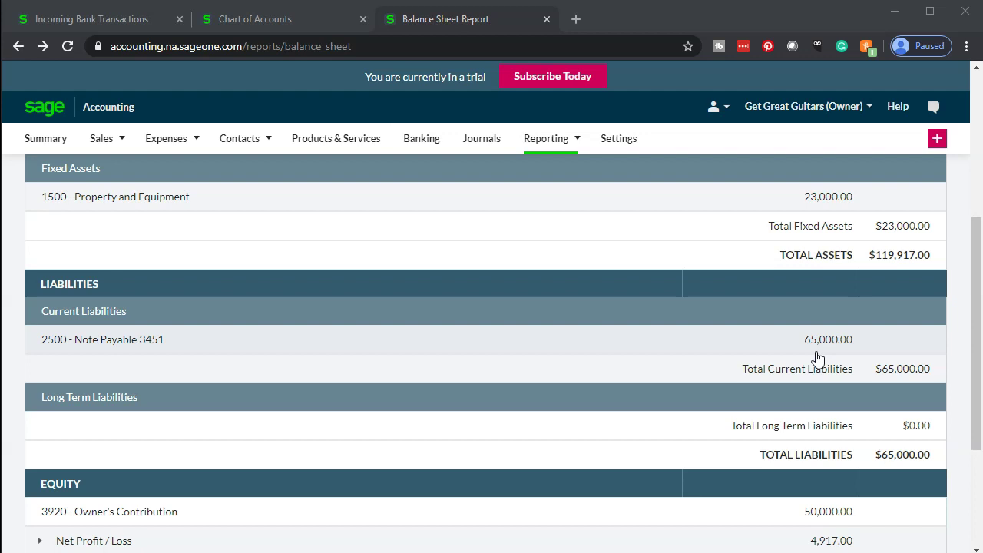
{"action": "left_click", "coordinate": [611, 353]}
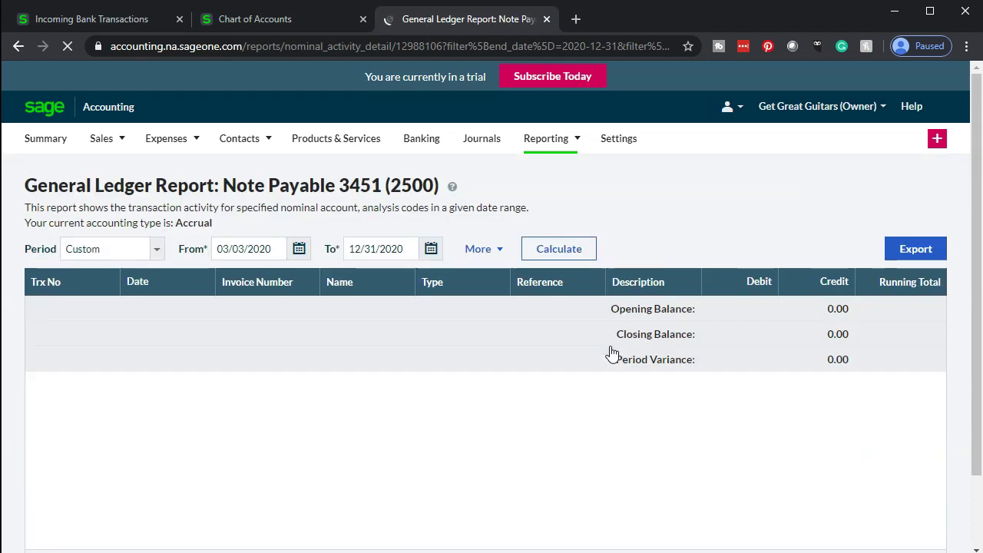
{"action": "left_click", "coordinate": [519, 378]}
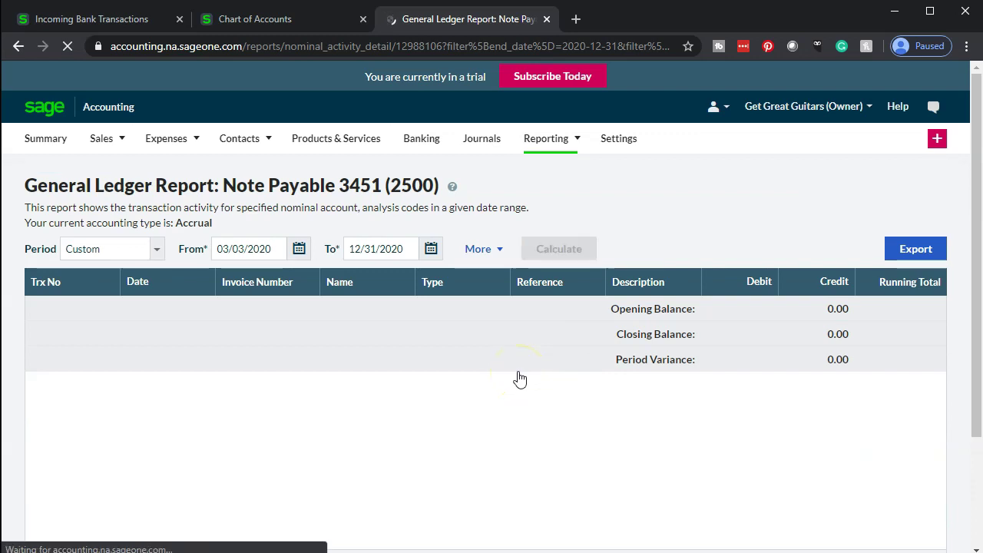
{"action": "scroll", "coordinate": [519, 373], "scroll_direction": "down", "scroll_amount": 1}
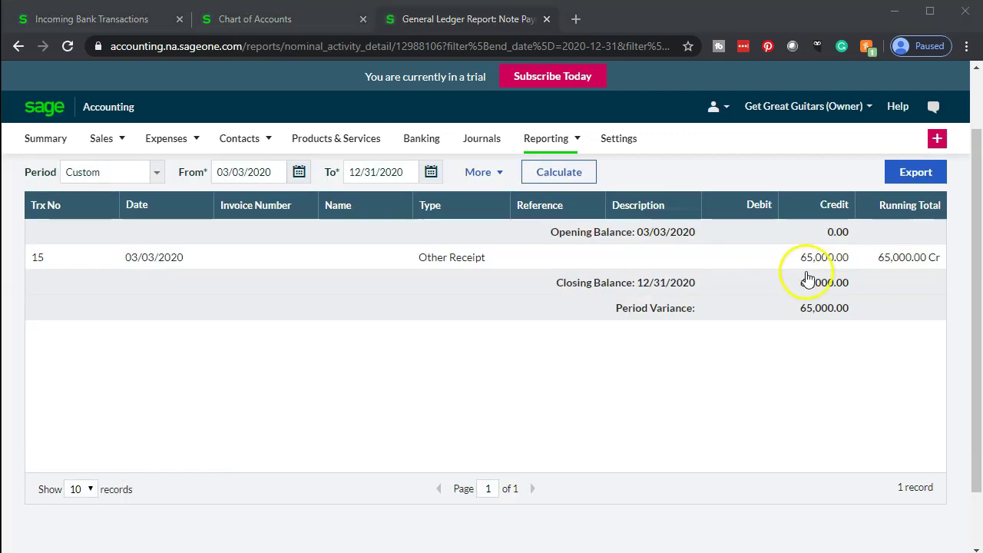
{"action": "left_click", "coordinate": [19, 46]}
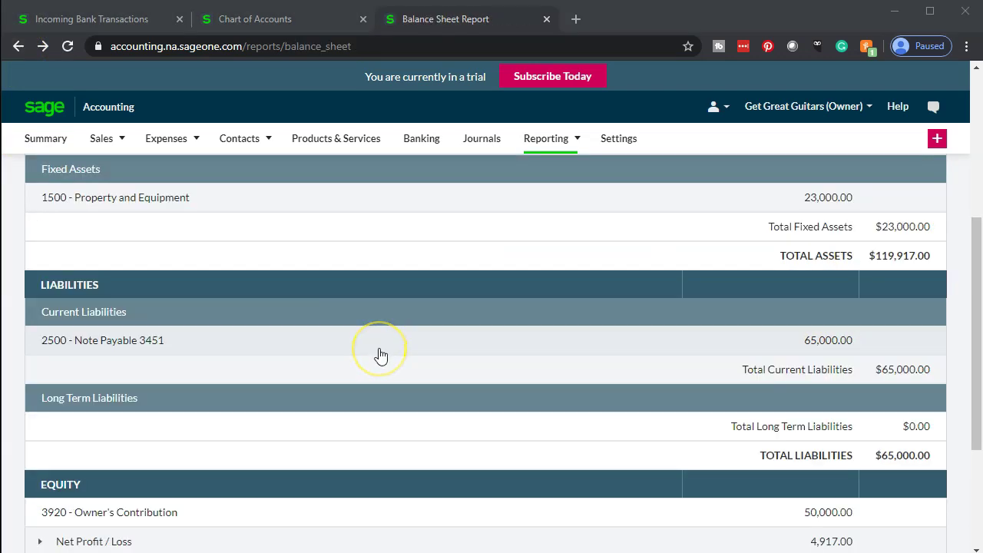
{"action": "scroll", "coordinate": [380, 356], "scroll_direction": "up", "scroll_amount": 2}
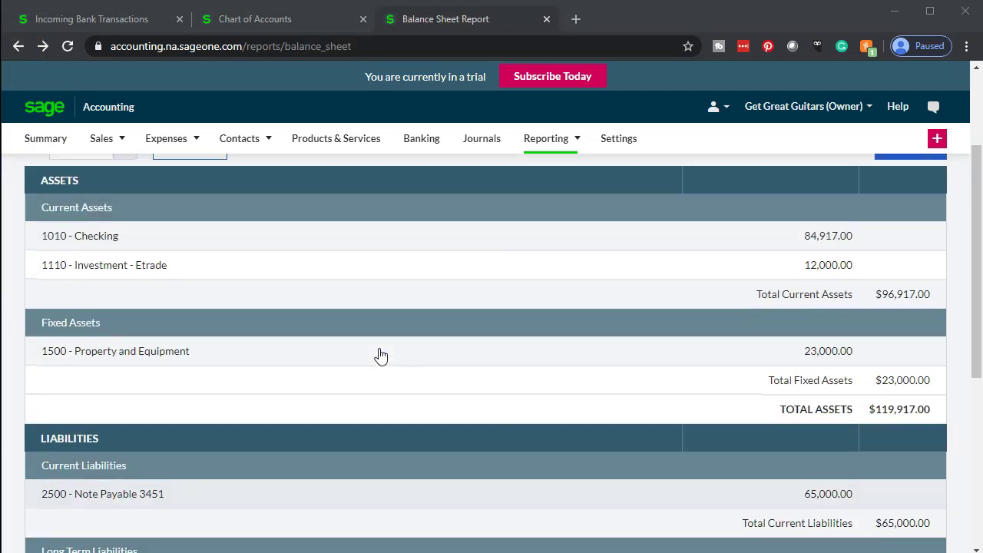
{"action": "scroll", "coordinate": [380, 355], "scroll_direction": "up", "scroll_amount": 2}
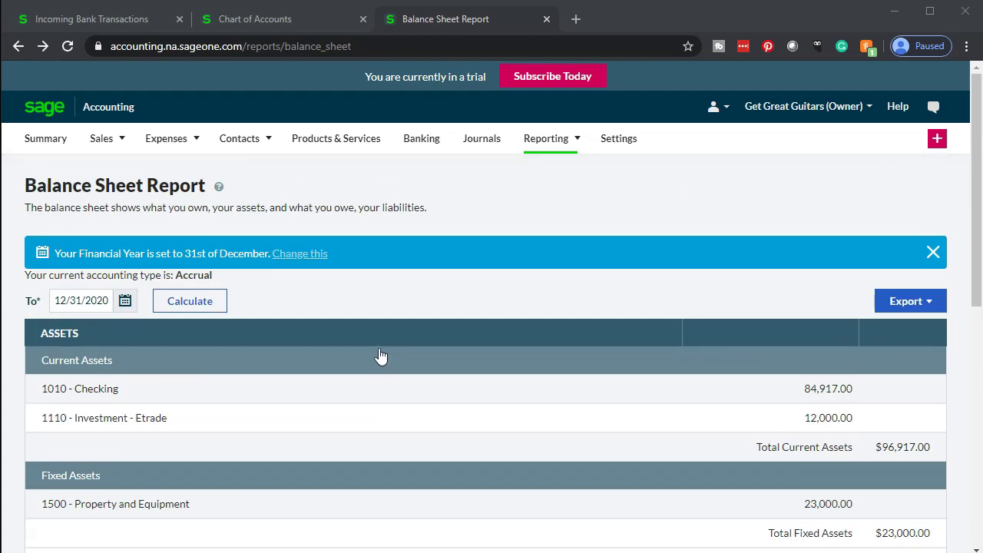